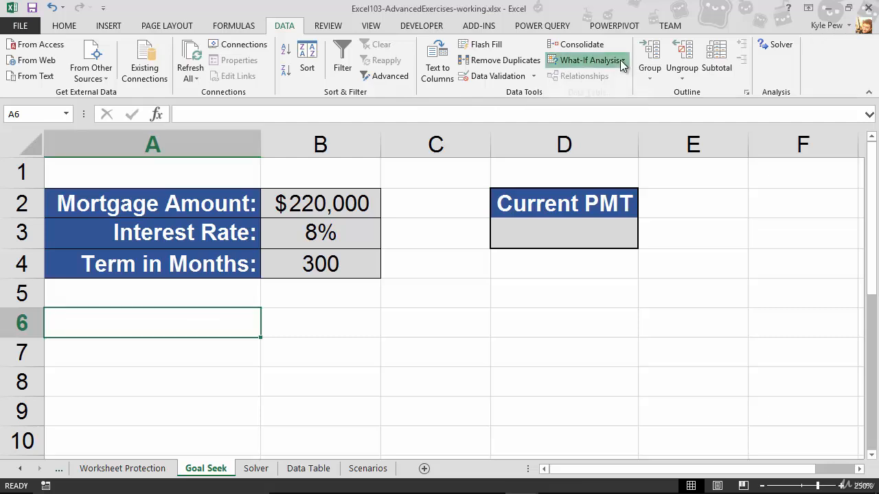
{"action": "left_click", "coordinate": [620, 60]}
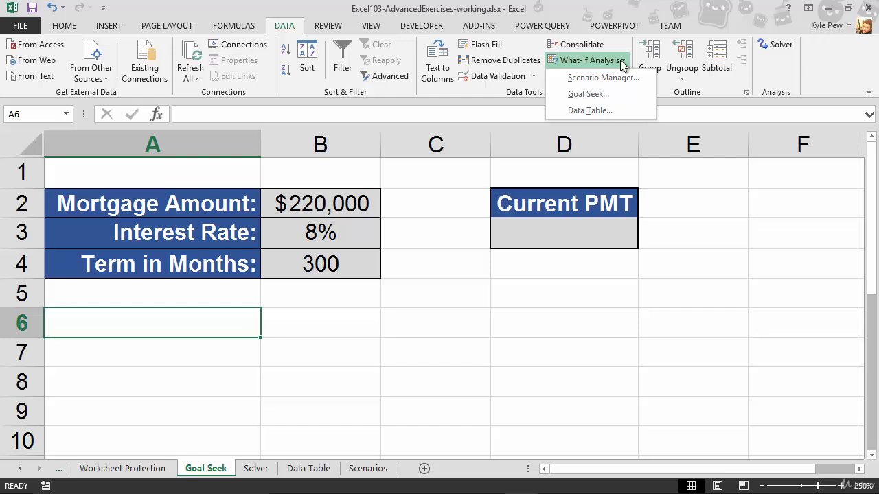
{"action": "left_click", "coordinate": [372, 305]}
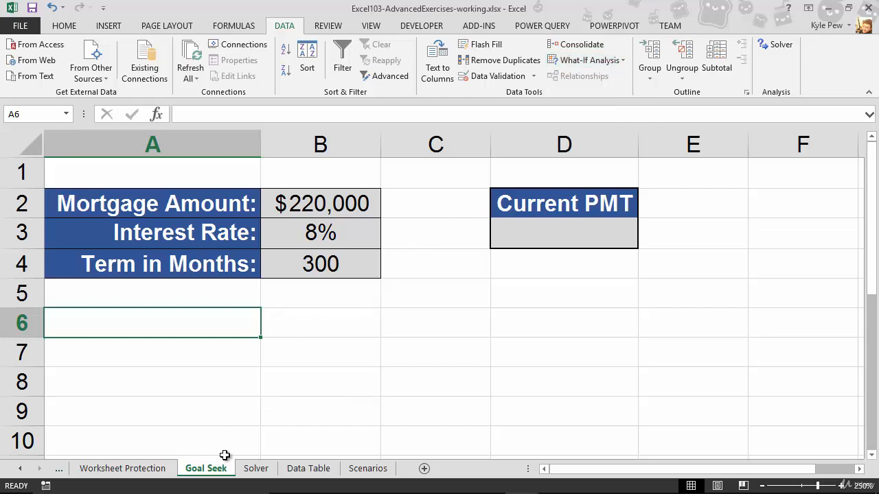
{"action": "left_click", "coordinate": [382, 330]}
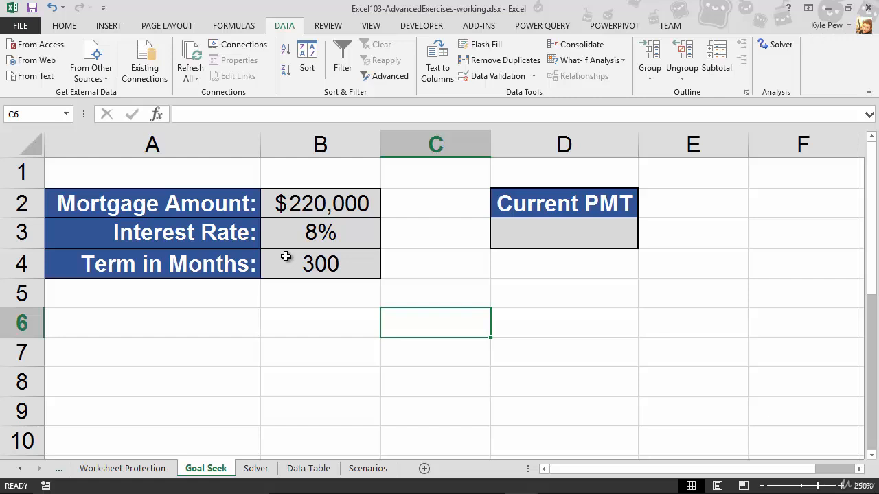
- Insert the PMT function in cell D3 and set its Rate argument to B3/12
{"action": "left_click", "coordinate": [515, 241]}
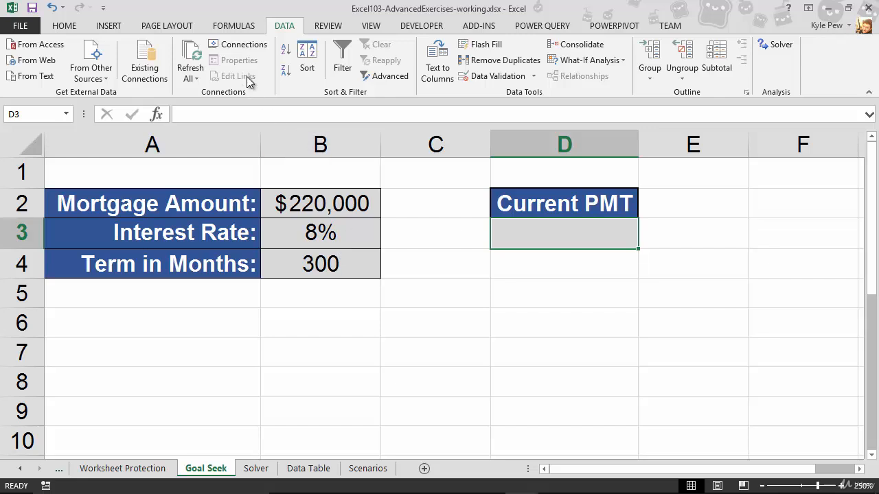
{"action": "left_click", "coordinate": [233, 26]}
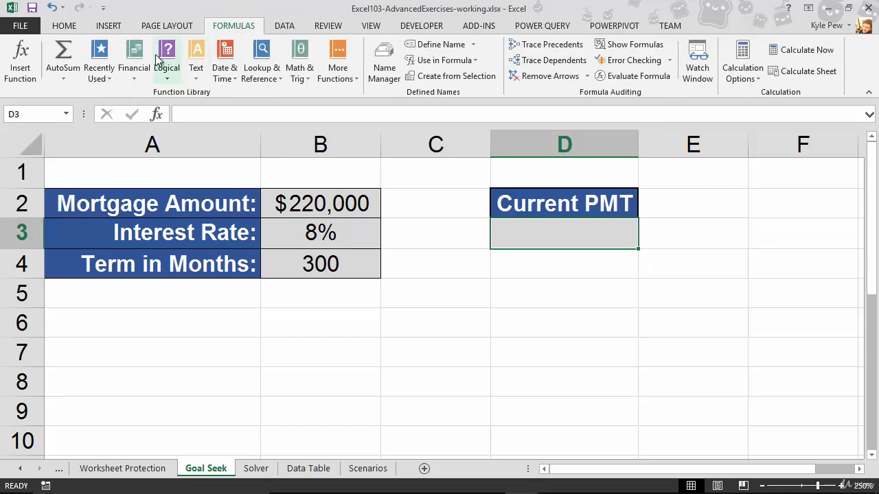
{"action": "left_click", "coordinate": [134, 69]}
{"action": "scroll", "coordinate": [177, 305], "scroll_direction": "down", "scroll_amount": 8}
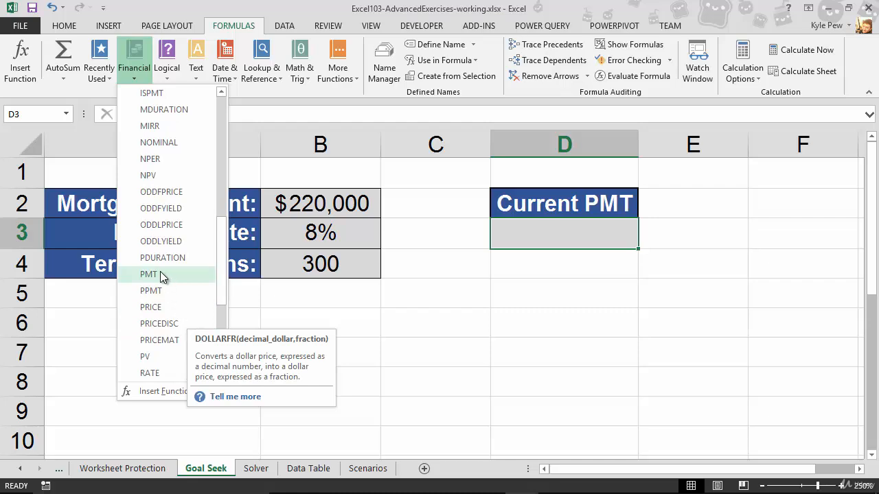
{"action": "left_click", "coordinate": [162, 275]}
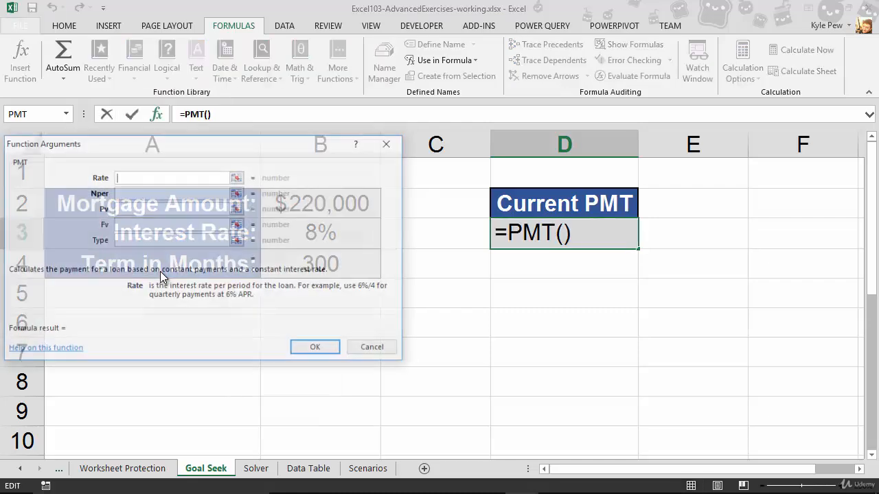
{"action": "left_click_drag", "start_coordinate": [181, 144], "coordinate": [567, 132]}
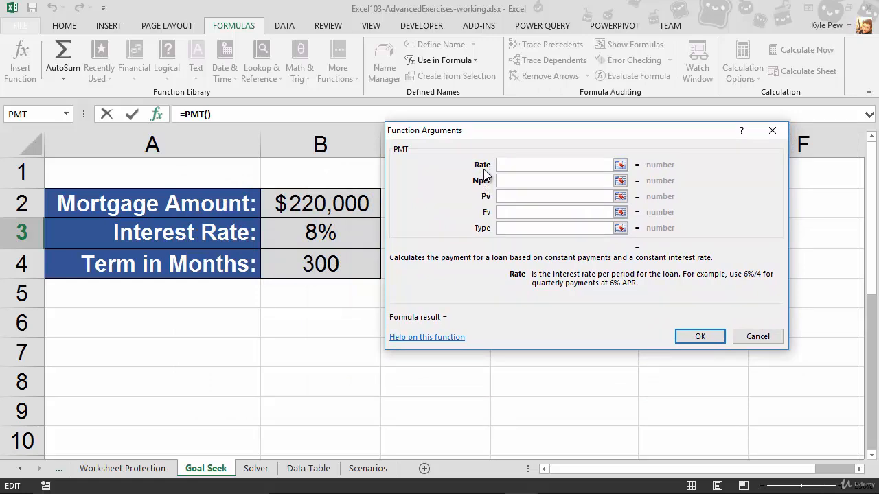
{"action": "left_click", "coordinate": [311, 230]}
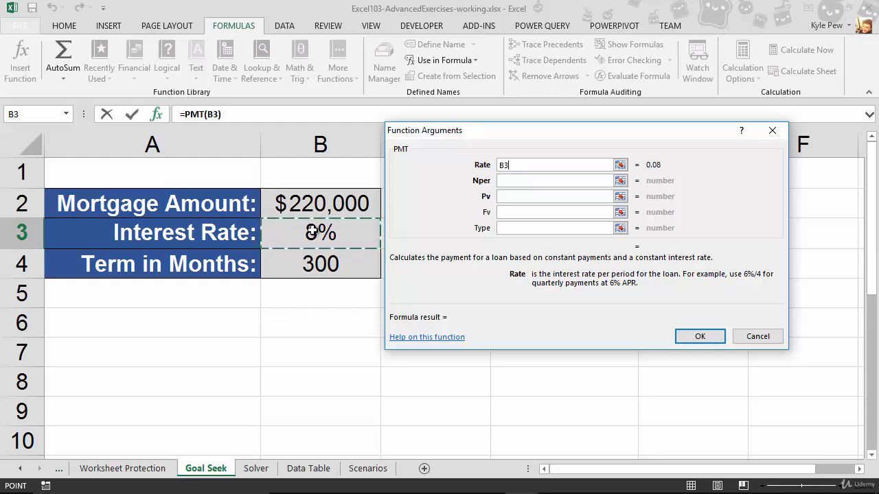
{"action": "type", "text": "/12"}
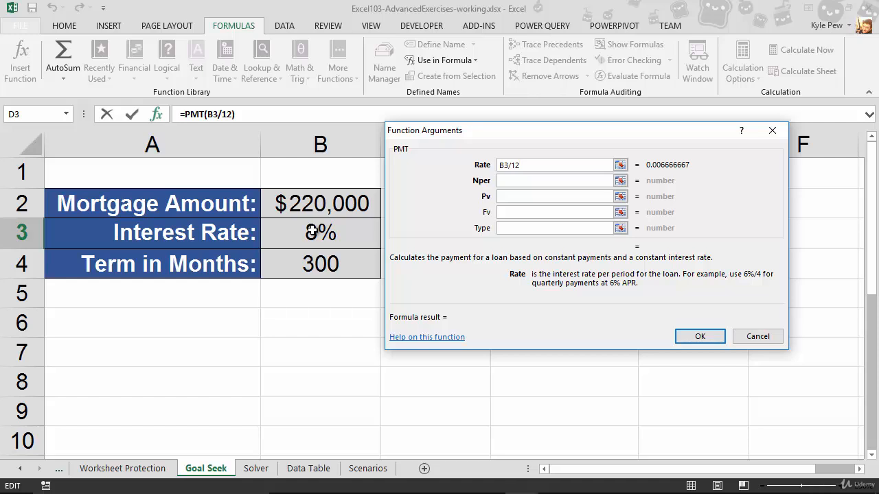
- Complete the PMT function with B4 as Nper and B2 as Pv, and accept it
{"action": "left_click", "coordinate": [512, 179]}
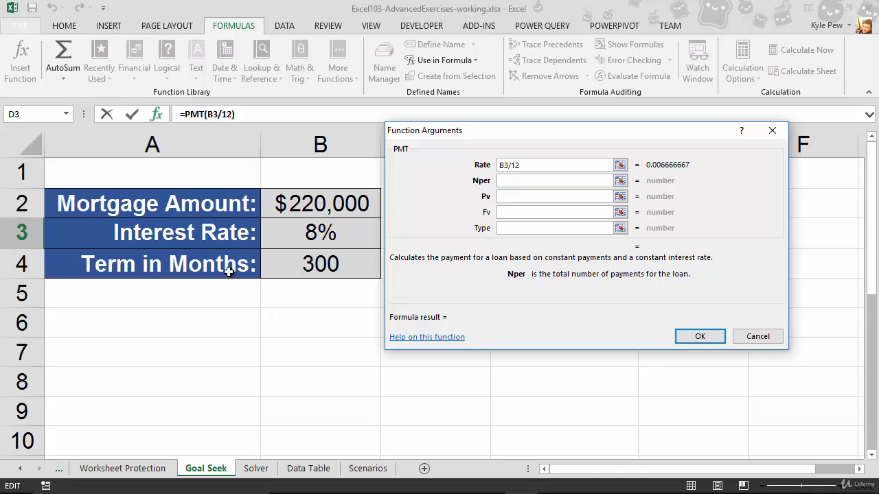
{"action": "left_click", "coordinate": [314, 268]}
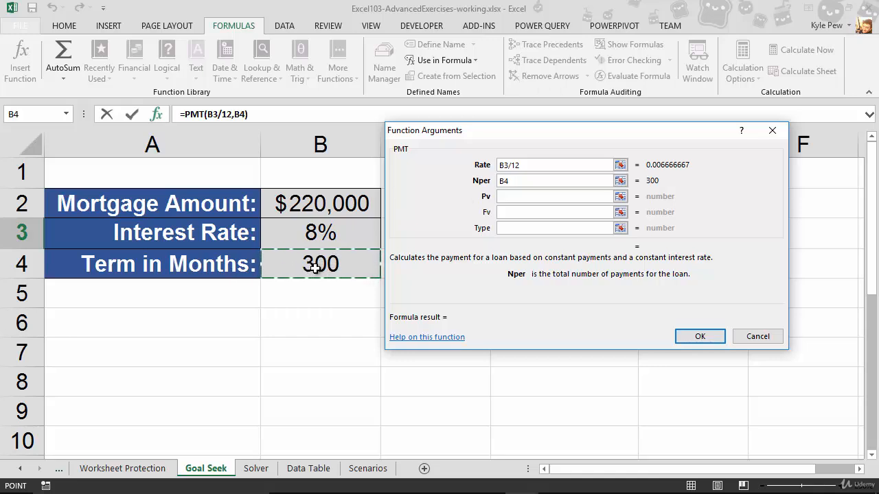
{"action": "left_click", "coordinate": [509, 197]}
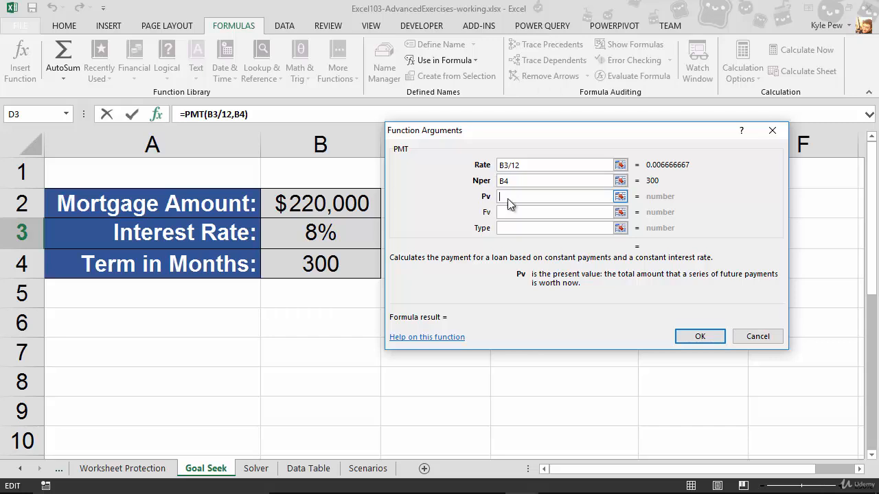
{"action": "left_click", "coordinate": [315, 212]}
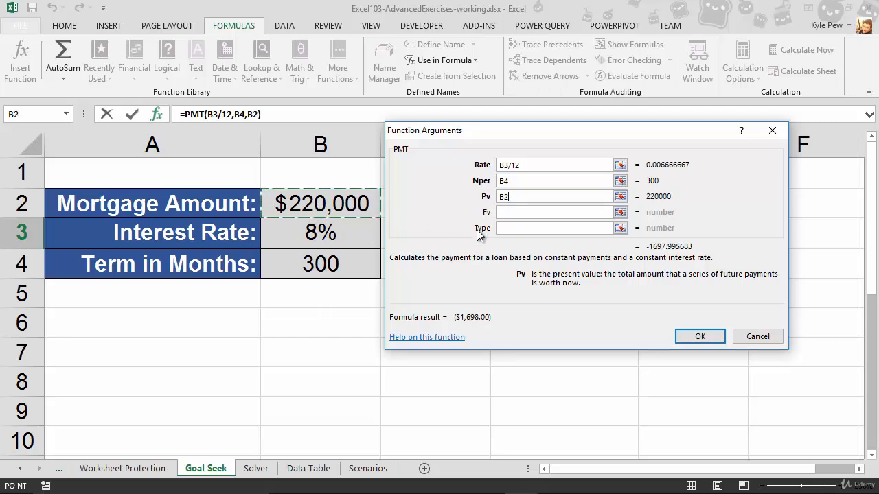
{"action": "left_click", "coordinate": [690, 340]}
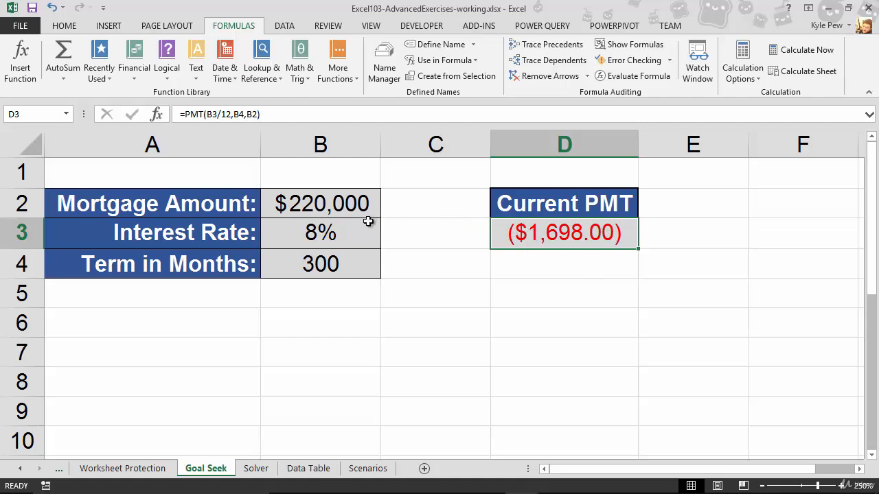
- Make the payment in D3 positive by changing its formula to =-PMT(B3/12,B4,B2)
{"action": "left_click", "coordinate": [184, 115]}
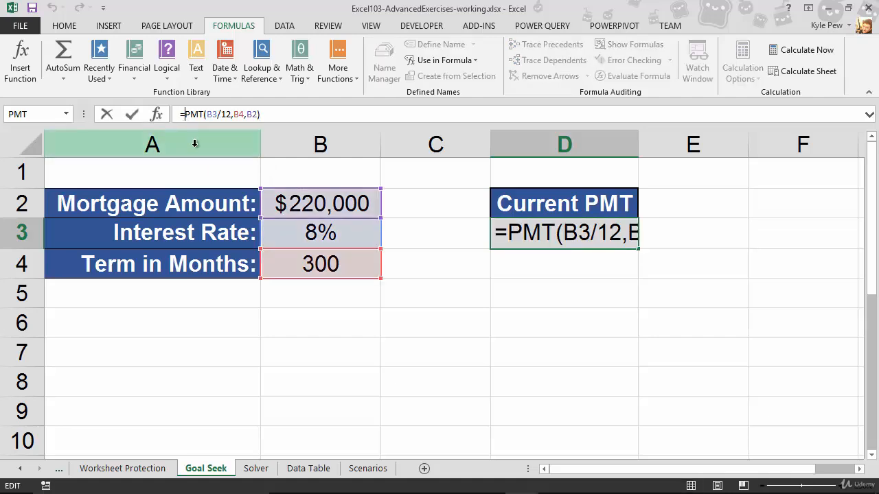
{"action": "type", "text": "-"}
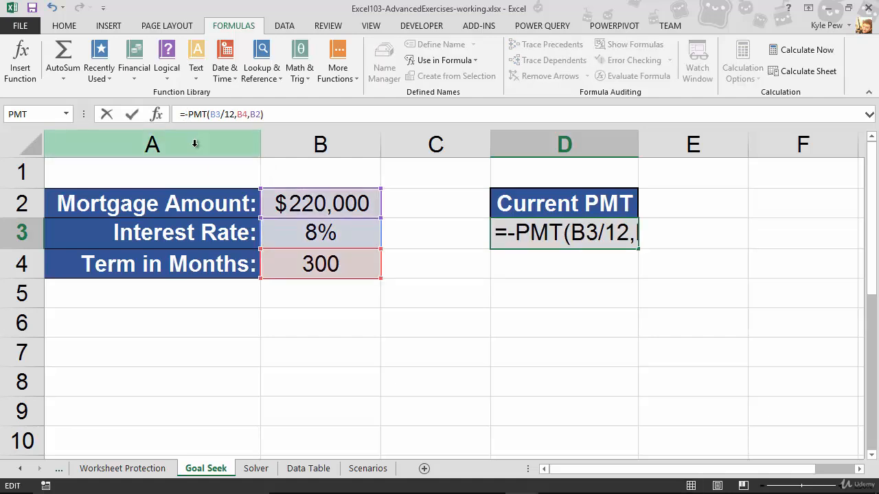
{"action": "key", "text": "Return"}
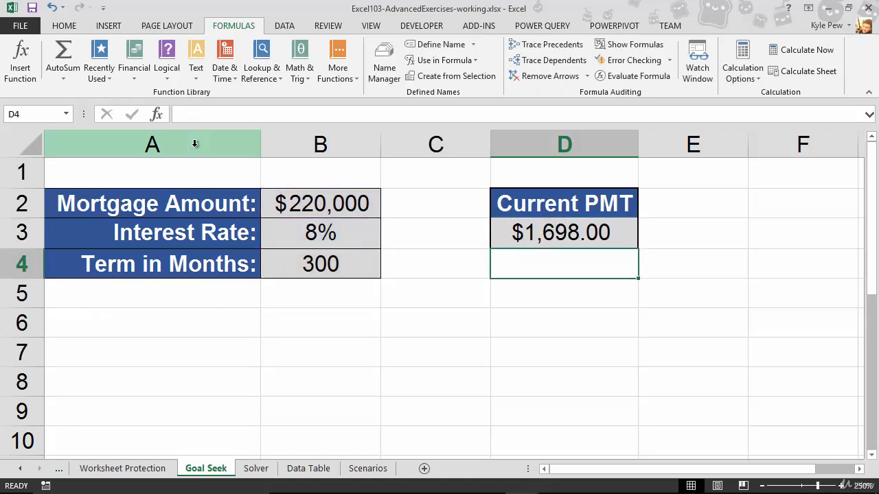
{"action": "left_click", "coordinate": [519, 233]}
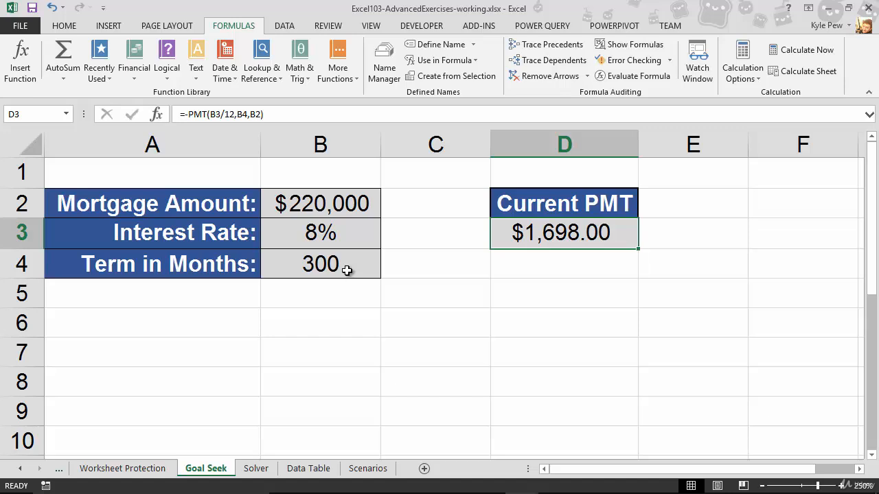
- Try a mortgage amount of 200000 in B2 and an interest rate of 4% in B3, and undo both changes
{"action": "left_click", "coordinate": [320, 205]}
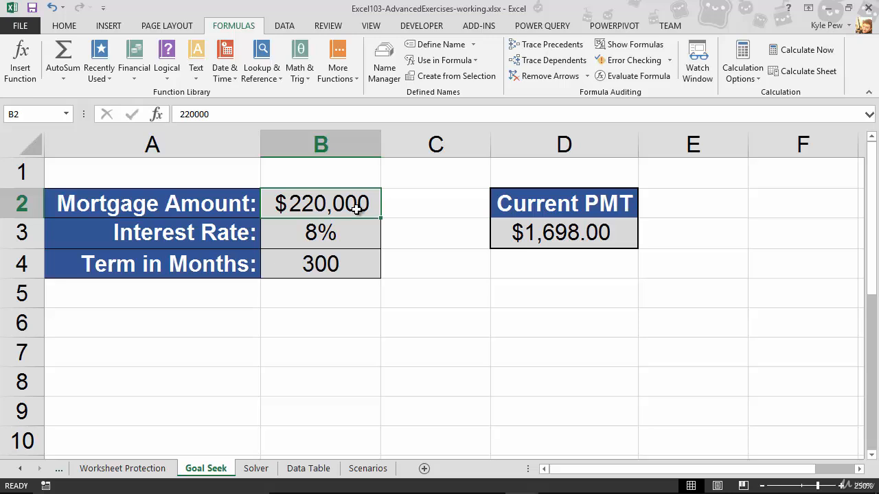
{"action": "type", "text": "200000"}
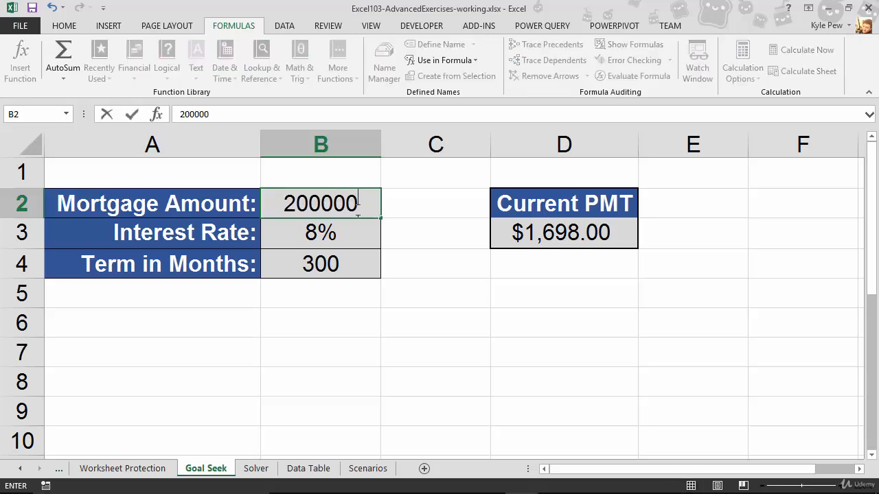
{"action": "key", "text": "ctrl+Return"}
{"action": "key", "text": "Return"}
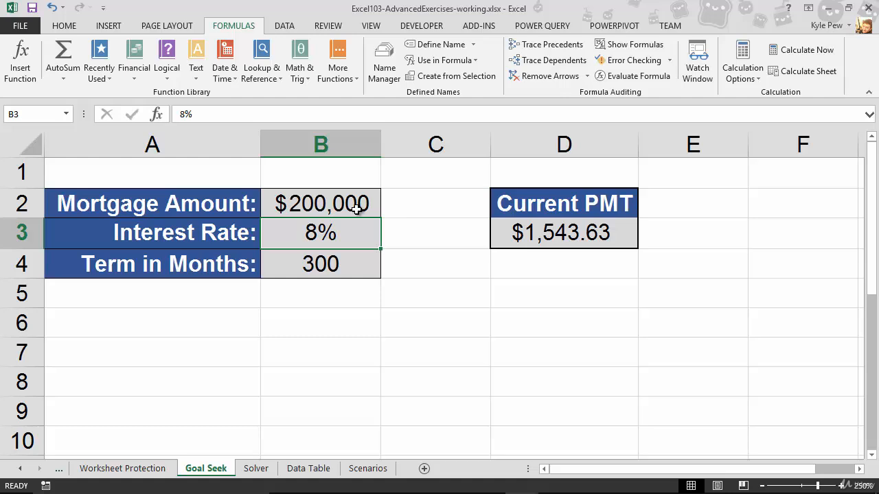
{"action": "type", "text": "4"}
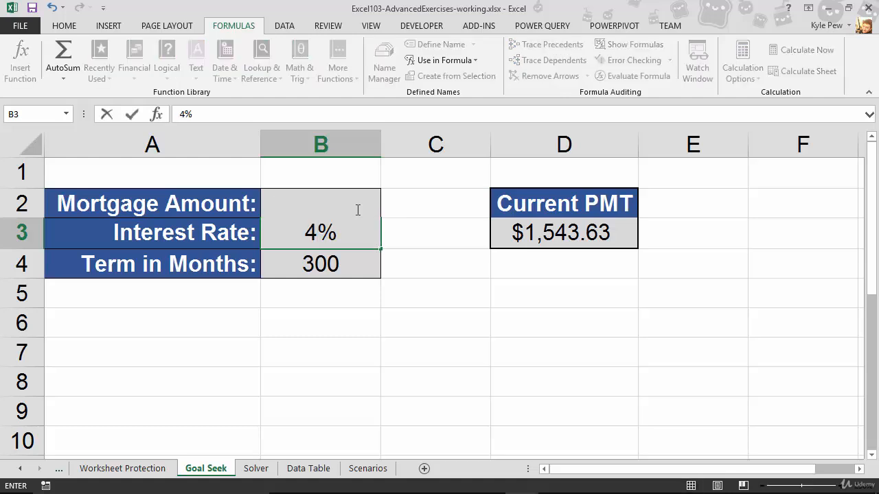
{"action": "key", "text": "Return"}
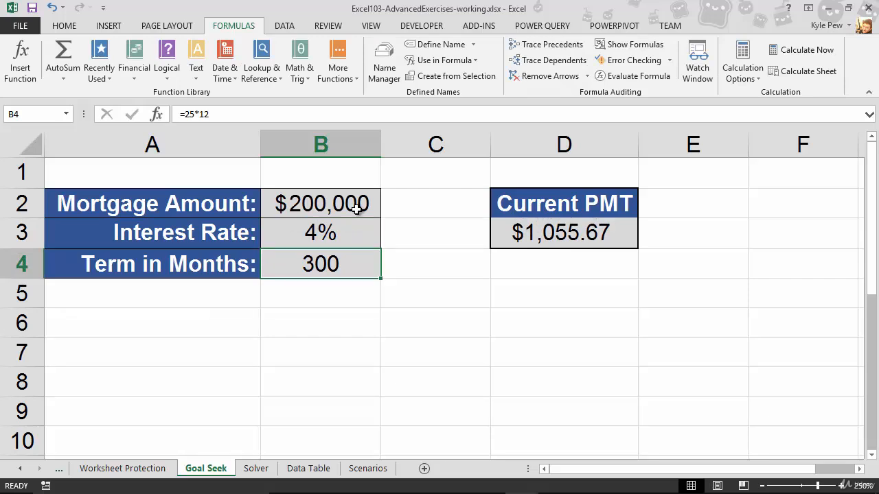
{"action": "key", "text": "ctrl+z"}
{"action": "key", "text": "ctrl+z"}
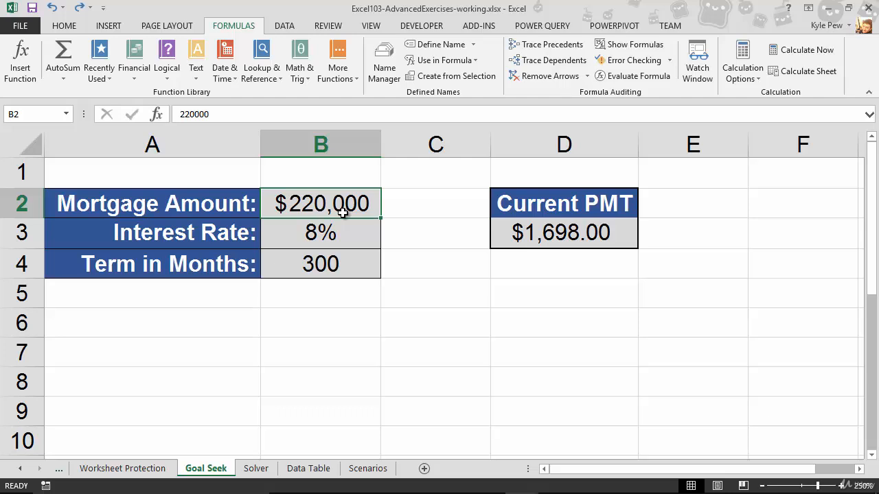
- Run Goal Seek to bring D3 to 1100 by changing the mortgage amount in B2, and discard the solution
{"action": "left_click", "coordinate": [538, 235]}
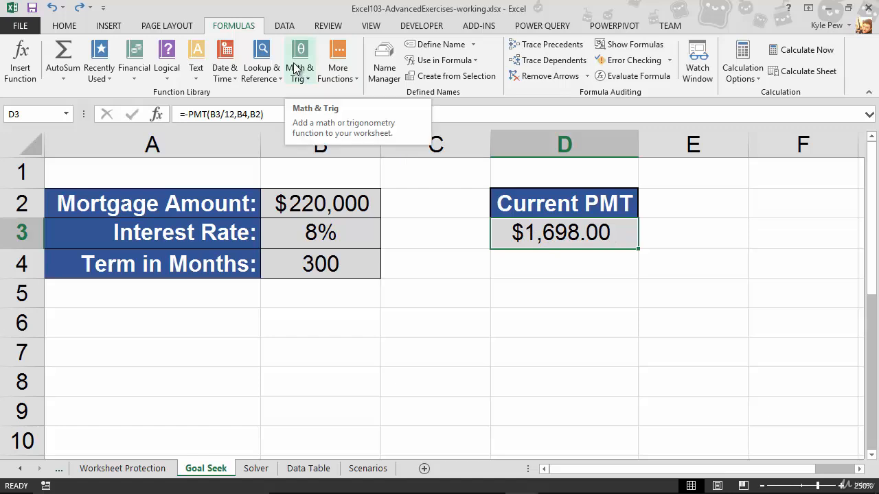
{"action": "left_click", "coordinate": [293, 29]}
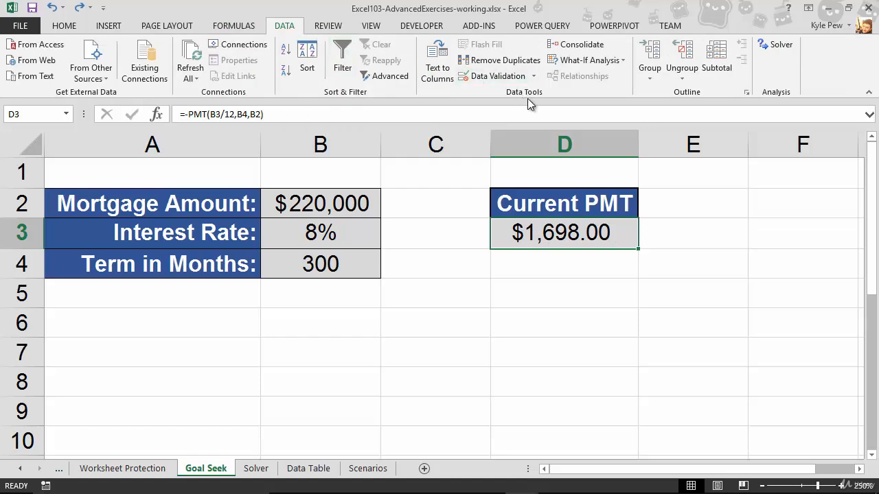
{"action": "left_click", "coordinate": [598, 64]}
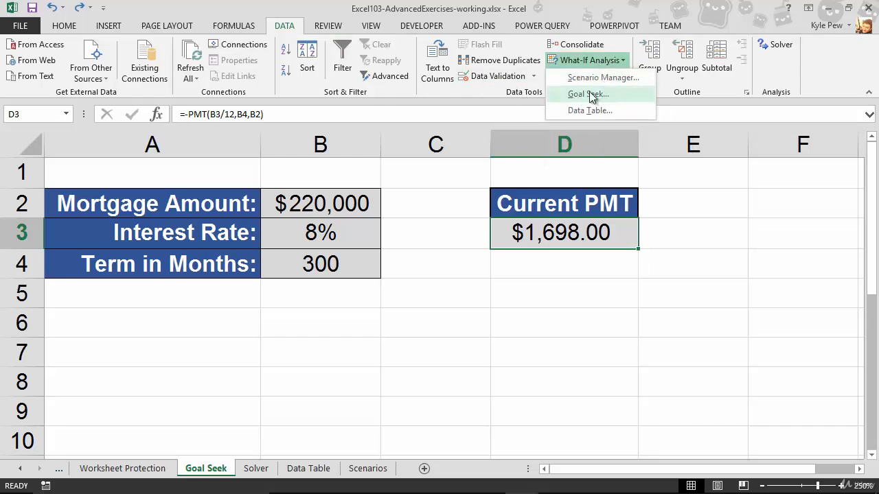
{"action": "left_click", "coordinate": [589, 94]}
{"action": "left_click_drag", "start_coordinate": [578, 196], "coordinate": [454, 270]}
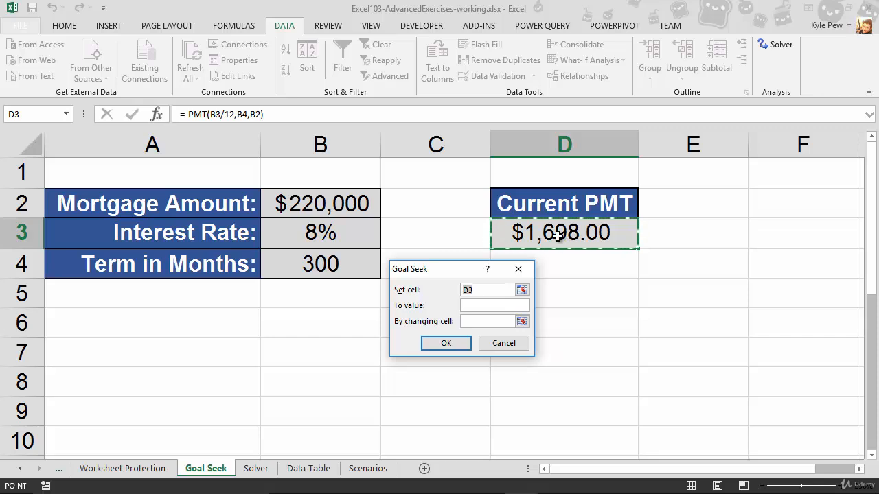
{"action": "left_click", "coordinate": [488, 291]}
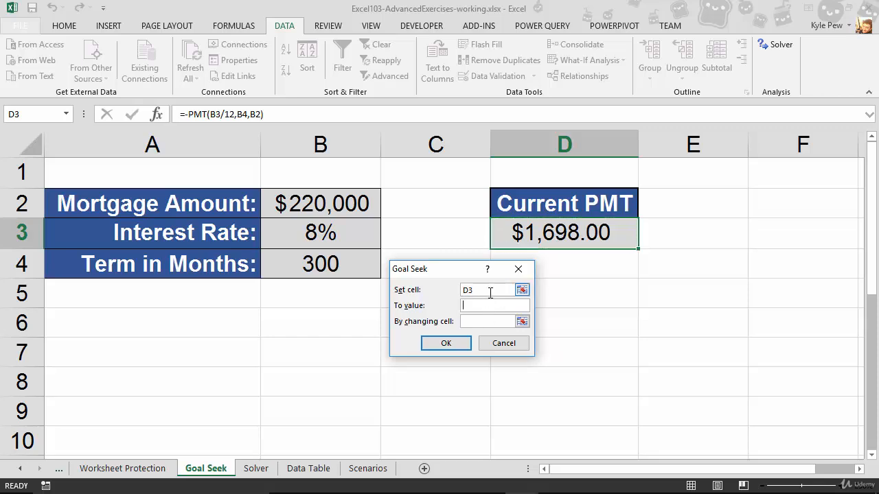
{"action": "type", "text": "1100"}
{"action": "left_click", "coordinate": [472, 323]}
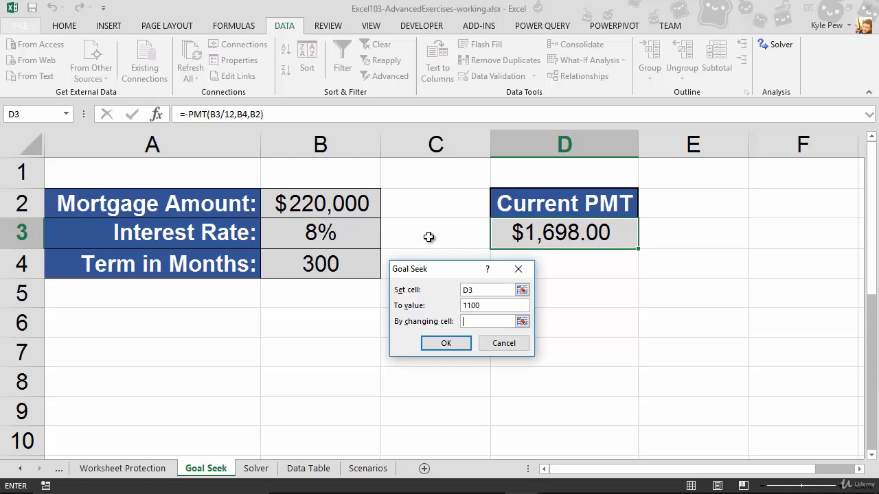
{"action": "left_click", "coordinate": [340, 213]}
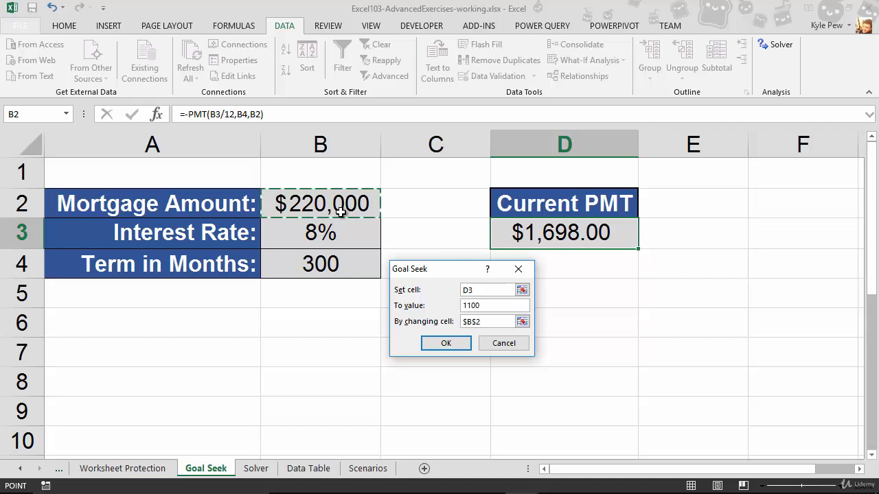
{"action": "left_click", "coordinate": [439, 345]}
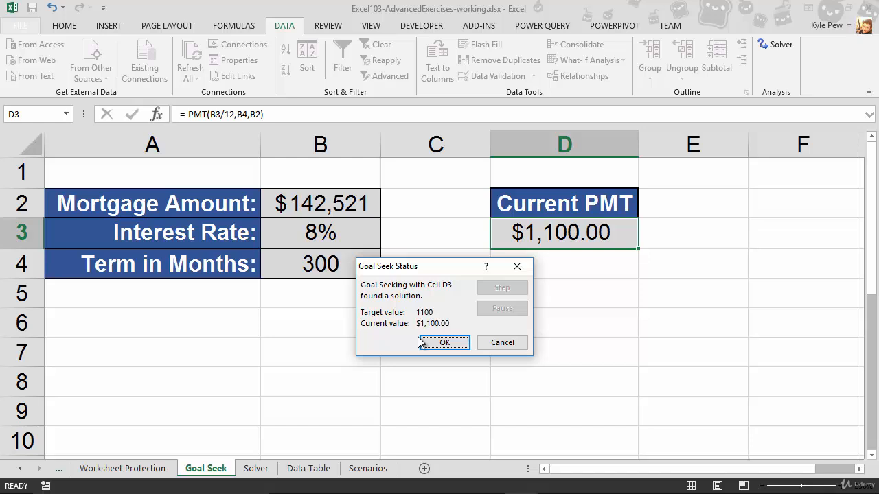
{"action": "left_click", "coordinate": [492, 343]}
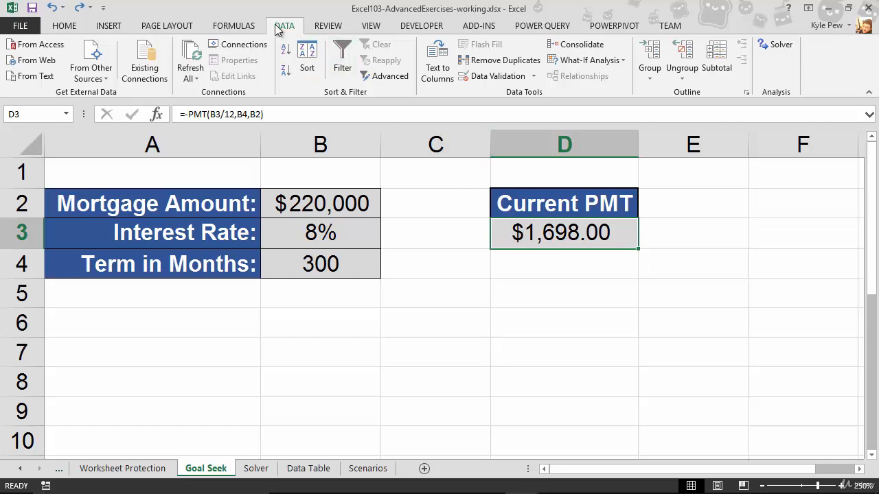
- Run Goal Seek to bring D3 to 1100 by changing the interest rate in B3
{"action": "left_click", "coordinate": [561, 61]}
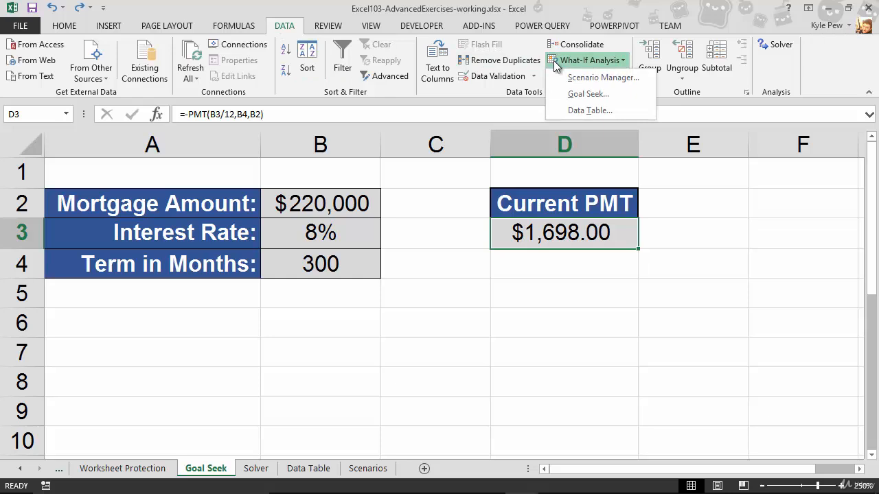
{"action": "left_click", "coordinate": [567, 95]}
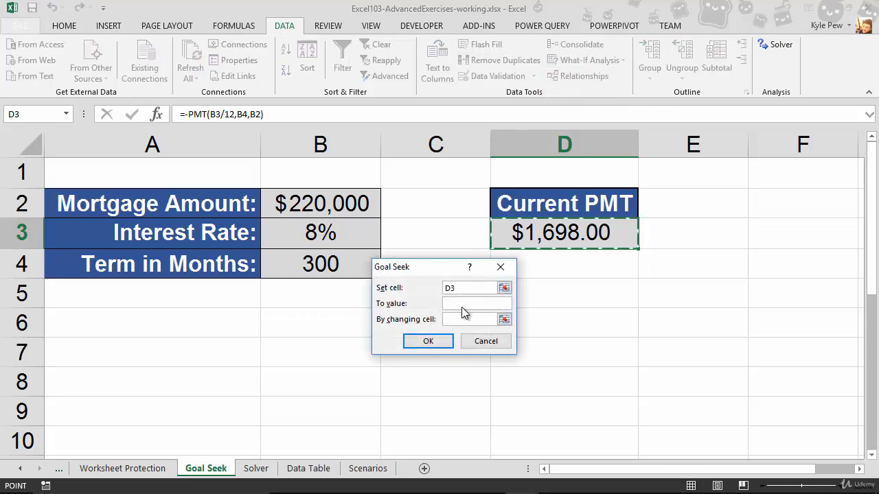
{"action": "left_click", "coordinate": [461, 305]}
{"action": "type", "text": "1100"}
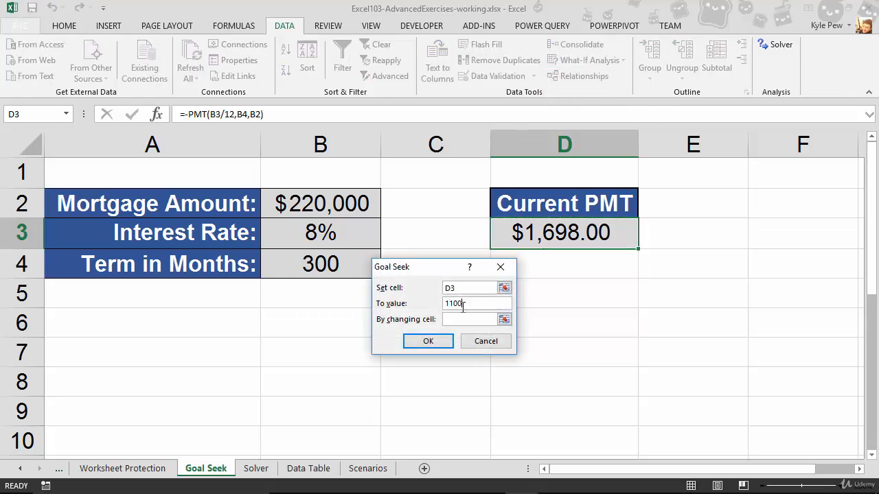
{"action": "left_click", "coordinate": [495, 319]}
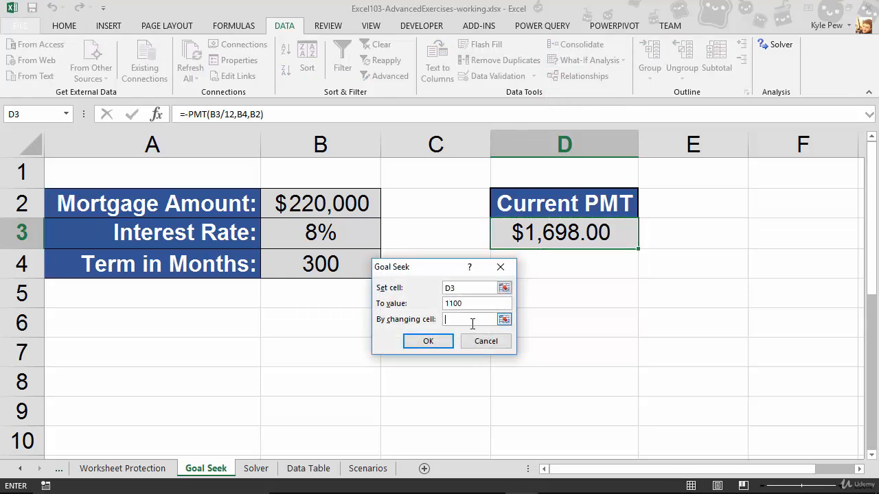
{"action": "left_click", "coordinate": [319, 234]}
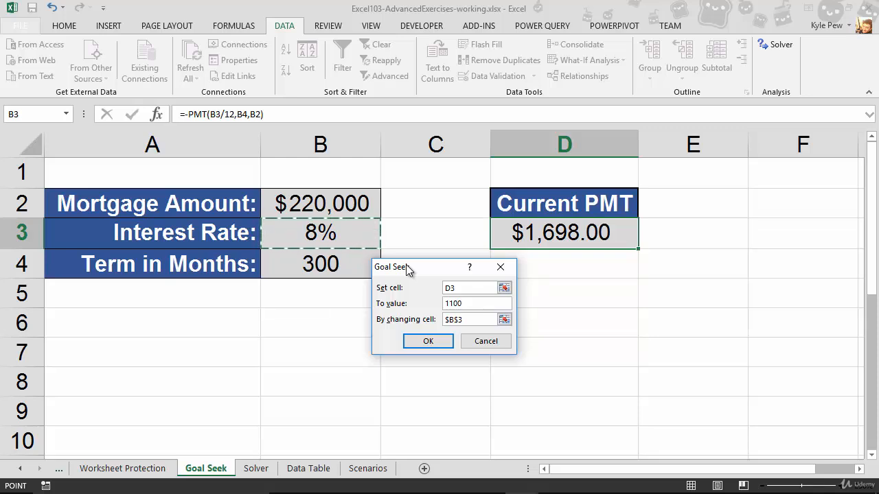
{"action": "left_click", "coordinate": [423, 344]}
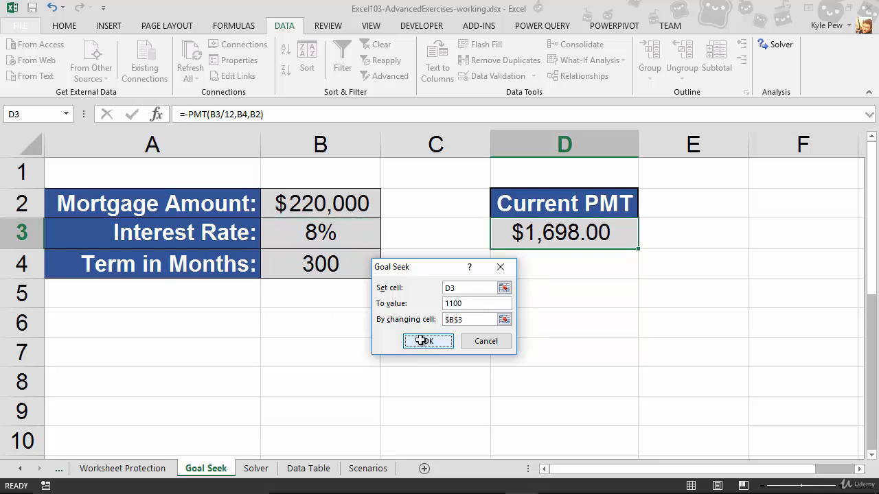